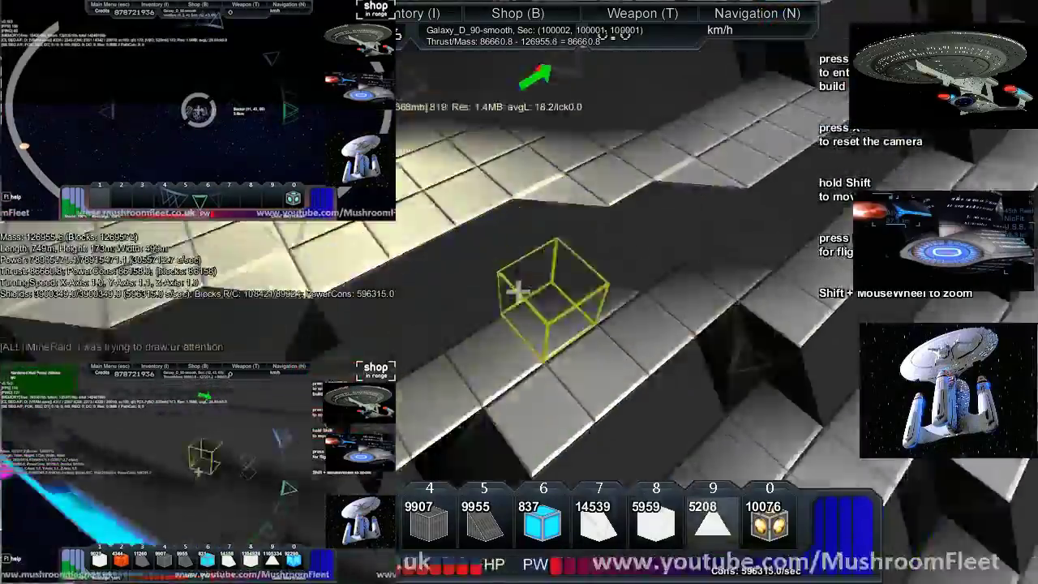
# Lay several rows of white wedge blocks along the ribbed hull, filling gaps between them
pyautogui.click(519, 291)
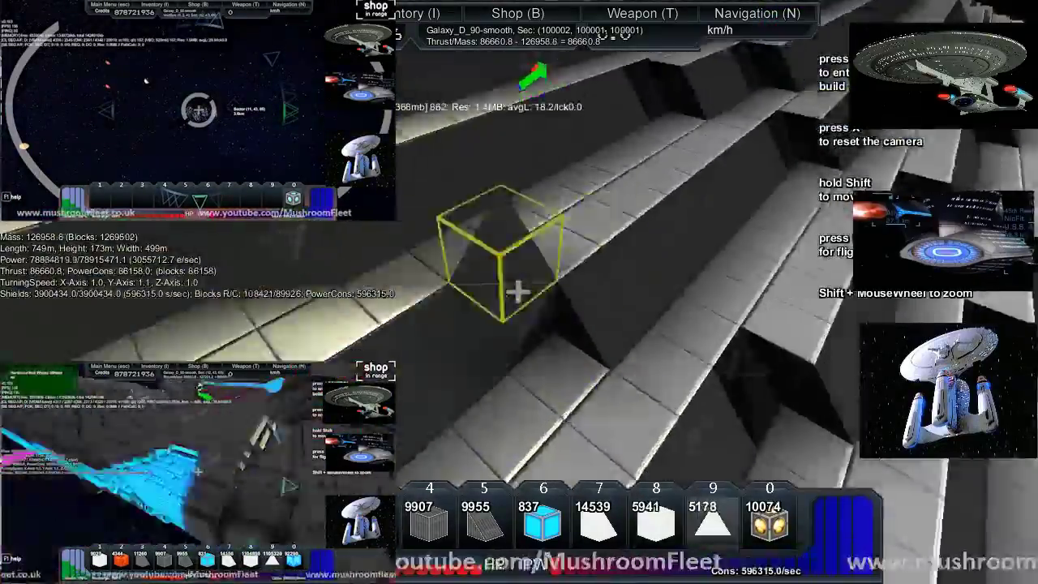
pyautogui.click(519, 292)
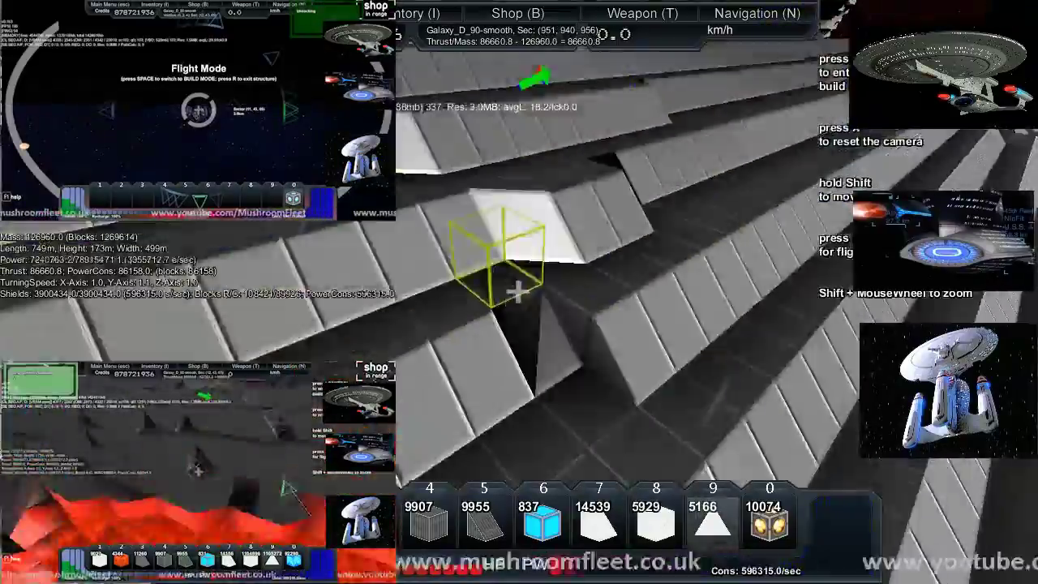
pyautogui.click(518, 291)
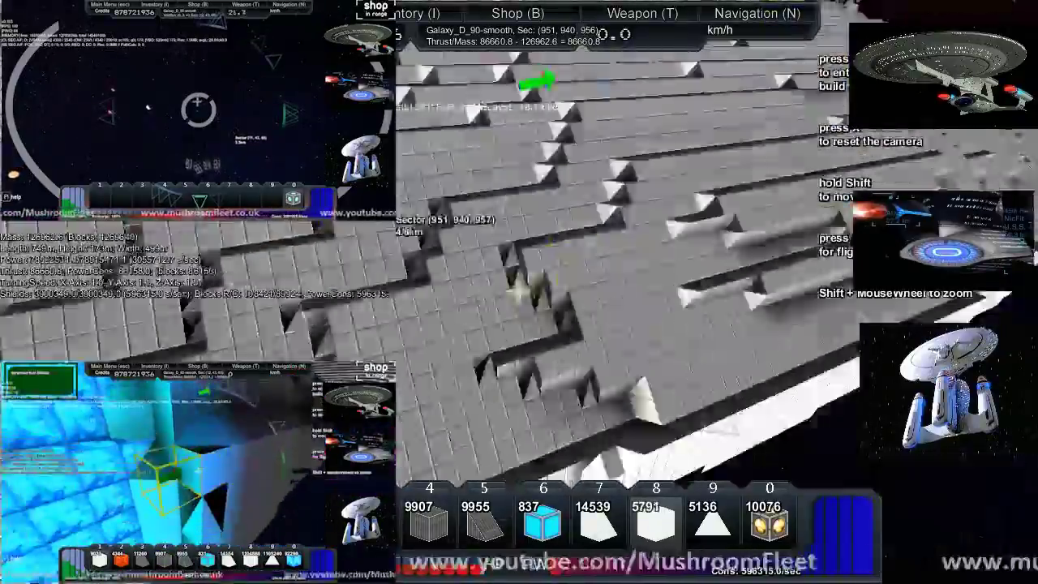
pyautogui.click(519, 291)
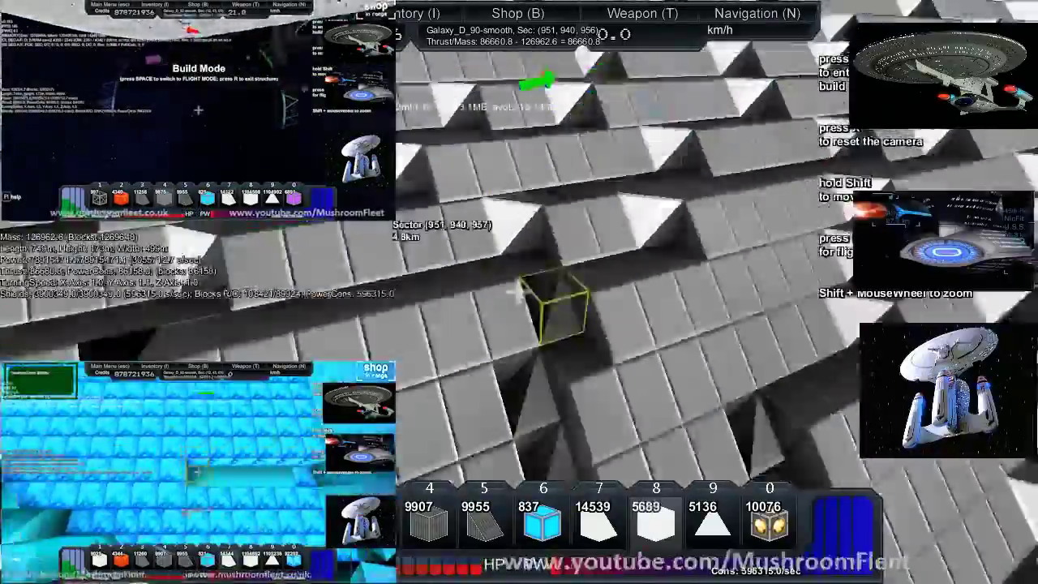
pyautogui.click(518, 292)
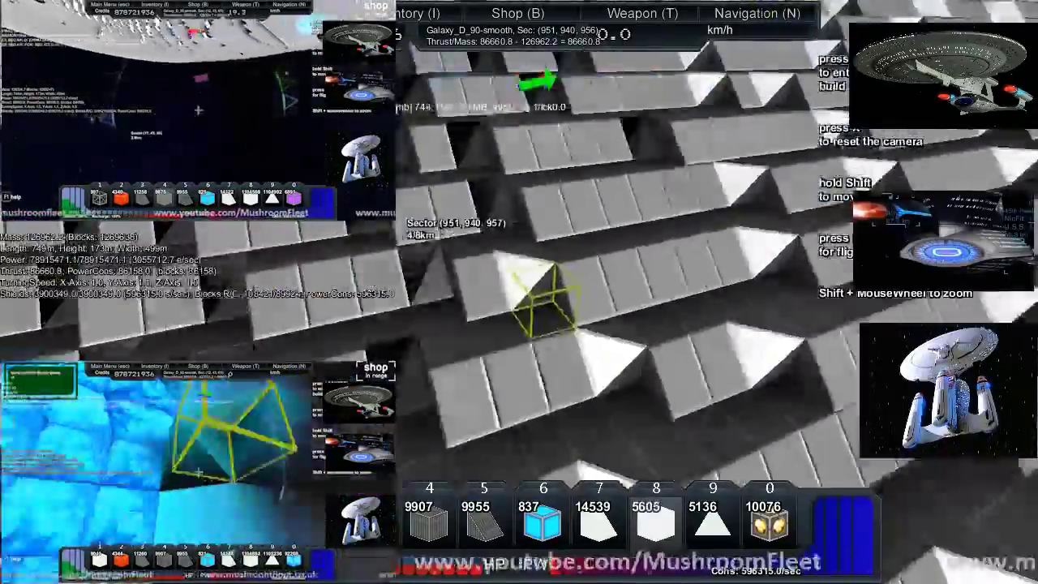
pyautogui.click(519, 292)
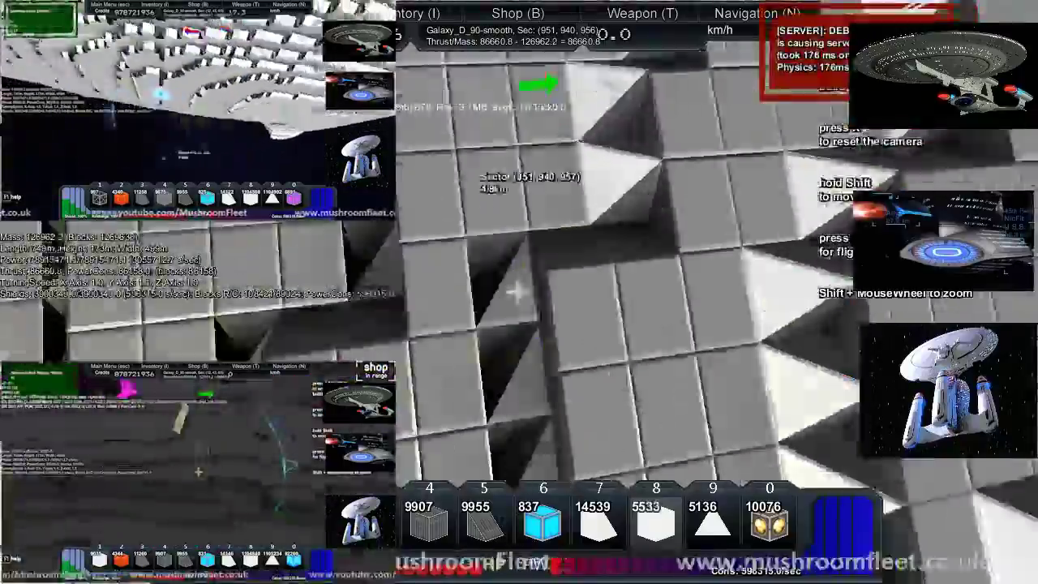
pyautogui.click(519, 292)
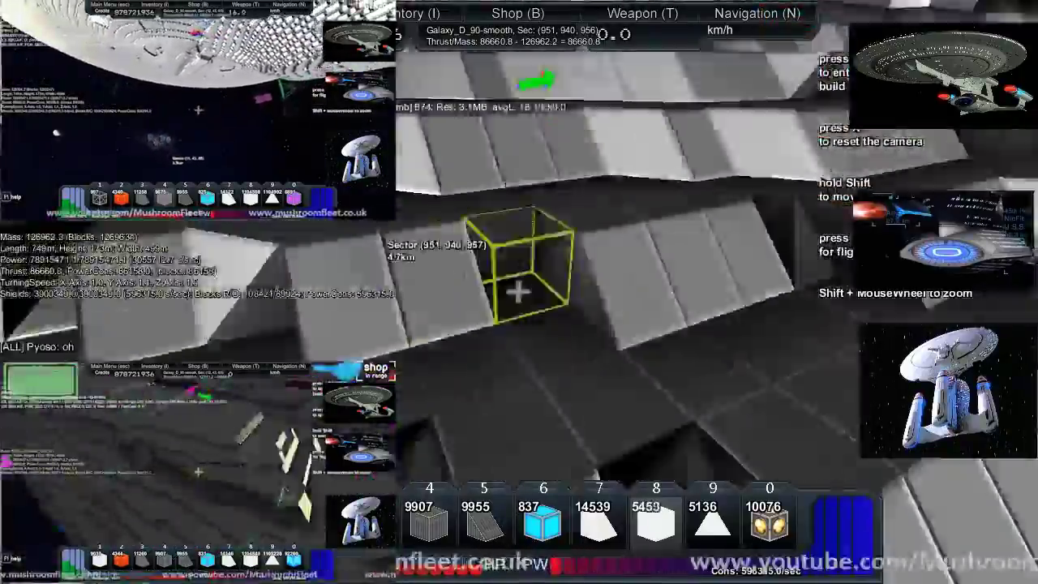
pyautogui.click(519, 291)
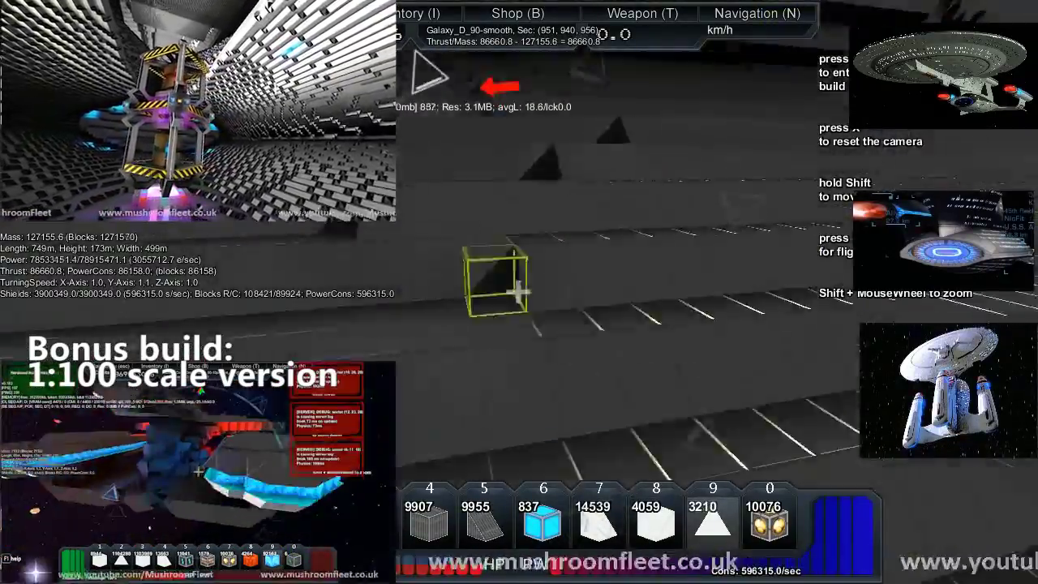
# Place white triangular pieces on the dark hull, then fill hull gaps with slot-8 white blocks
pyautogui.click(519, 292)
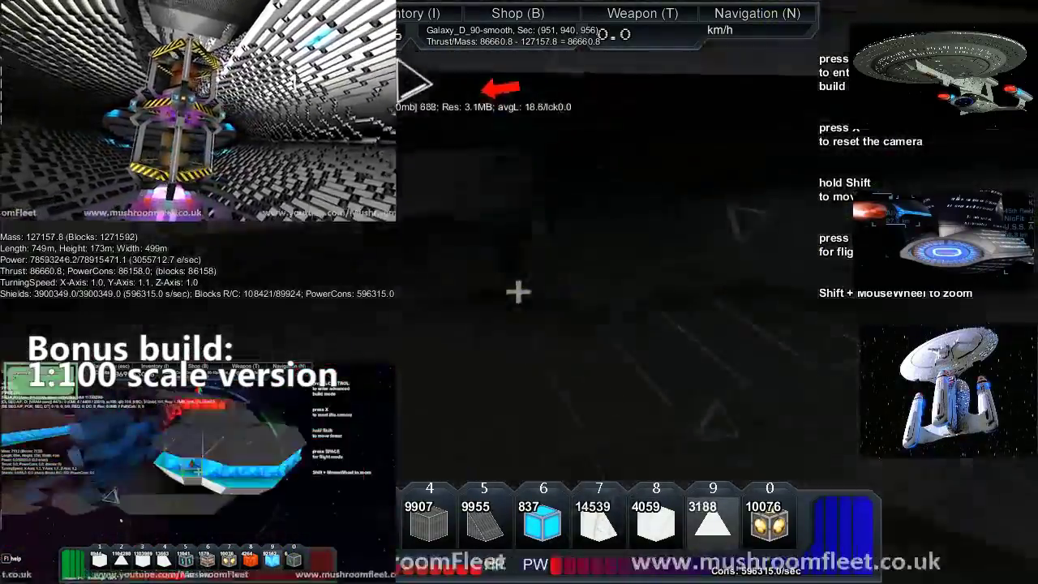
pyautogui.click(519, 292)
pyautogui.click(518, 292)
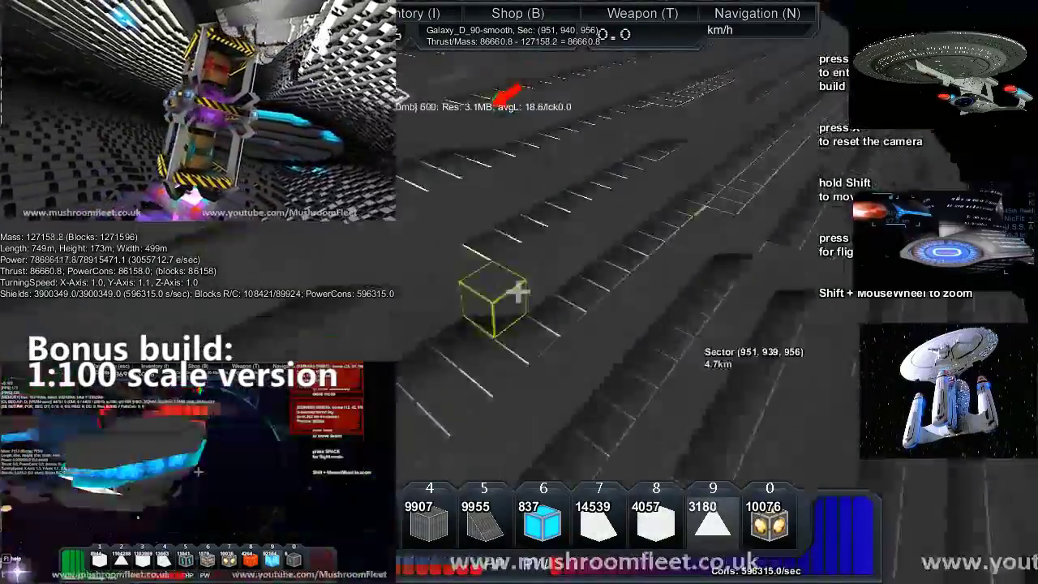
pyautogui.click(519, 292)
pyautogui.press('8')
pyautogui.click(519, 292)
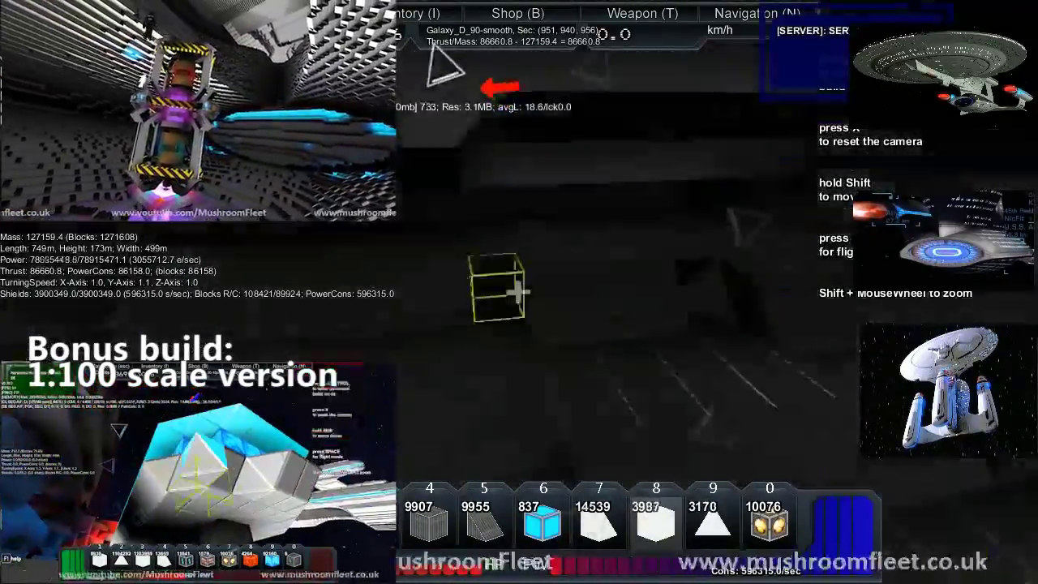
pyautogui.click(519, 292)
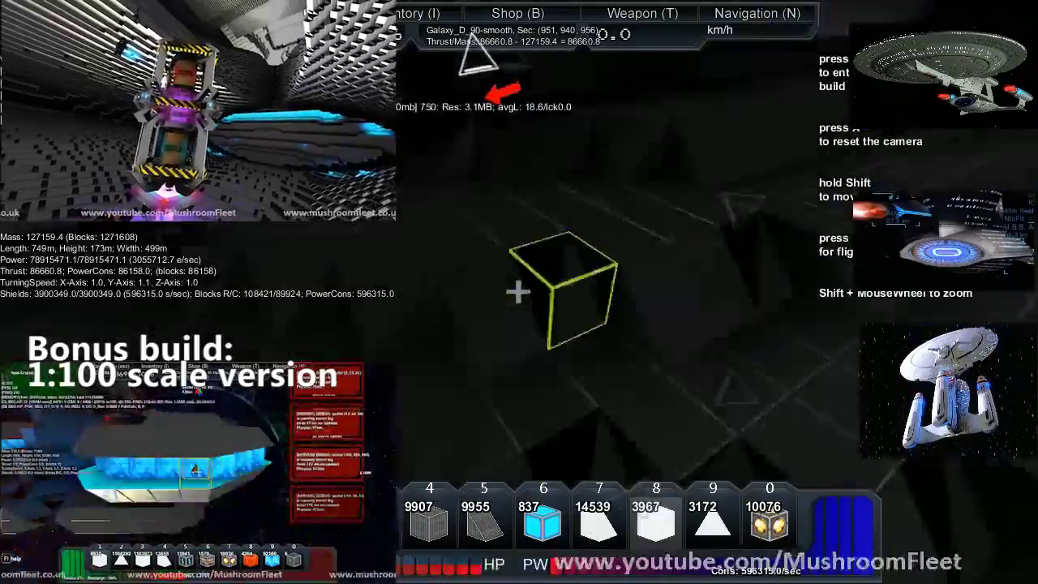
pyautogui.click(519, 292)
pyautogui.click(518, 292)
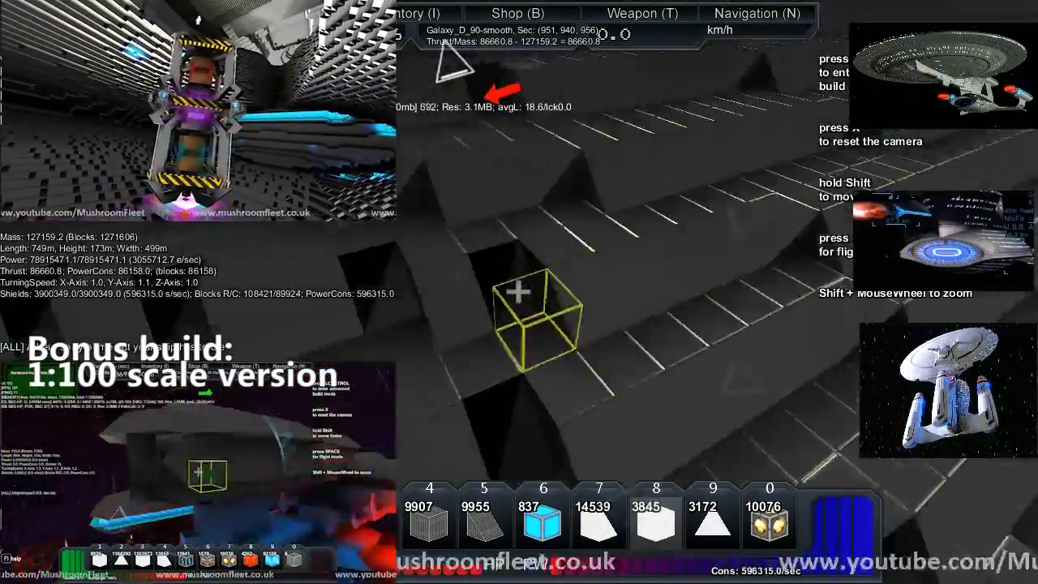
# Switch back to slot-9 triangular pieces and fill the next run of hull gaps
pyautogui.press('9')
pyautogui.click(519, 292)
pyautogui.click(519, 290)
pyautogui.click(518, 290)
pyautogui.click(519, 290)
pyautogui.click(518, 291)
pyautogui.click(518, 292)
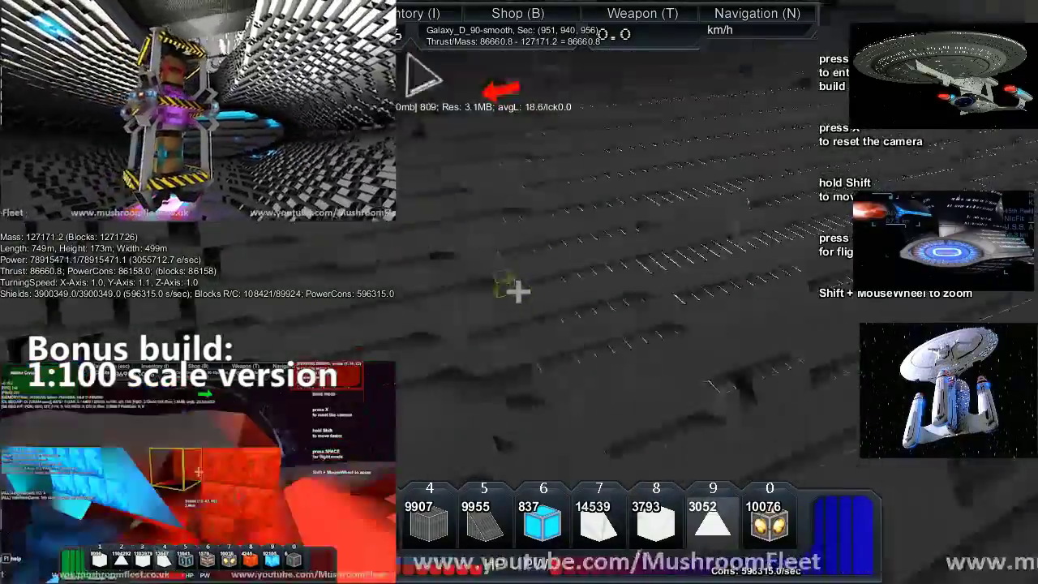
# With advanced build options shown, add more triangular pieces along the hull
pyautogui.press('ctrl')
pyautogui.click(519, 292)
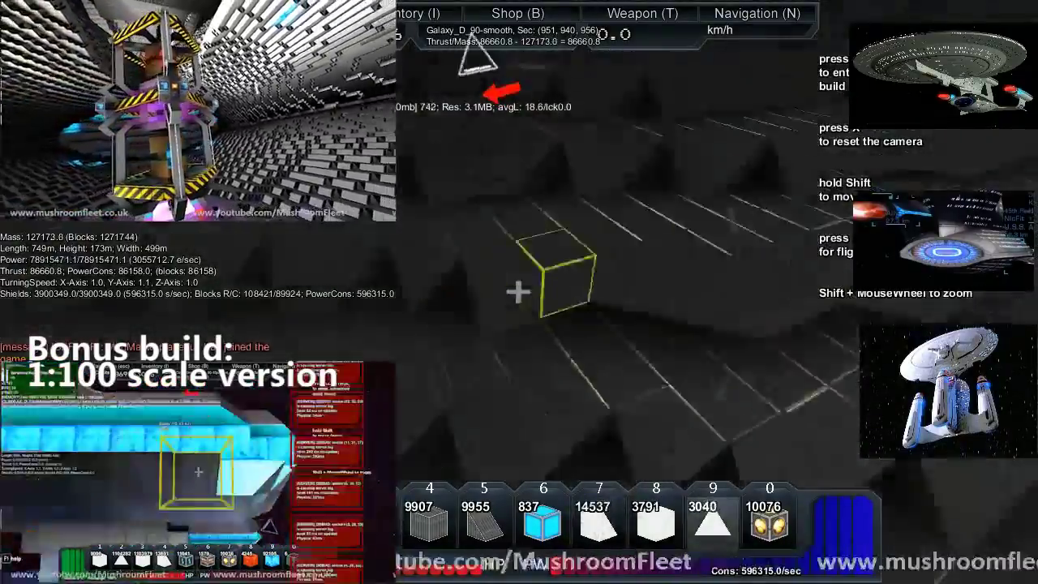
pyautogui.click(519, 292)
pyautogui.click(519, 291)
pyautogui.click(517, 292)
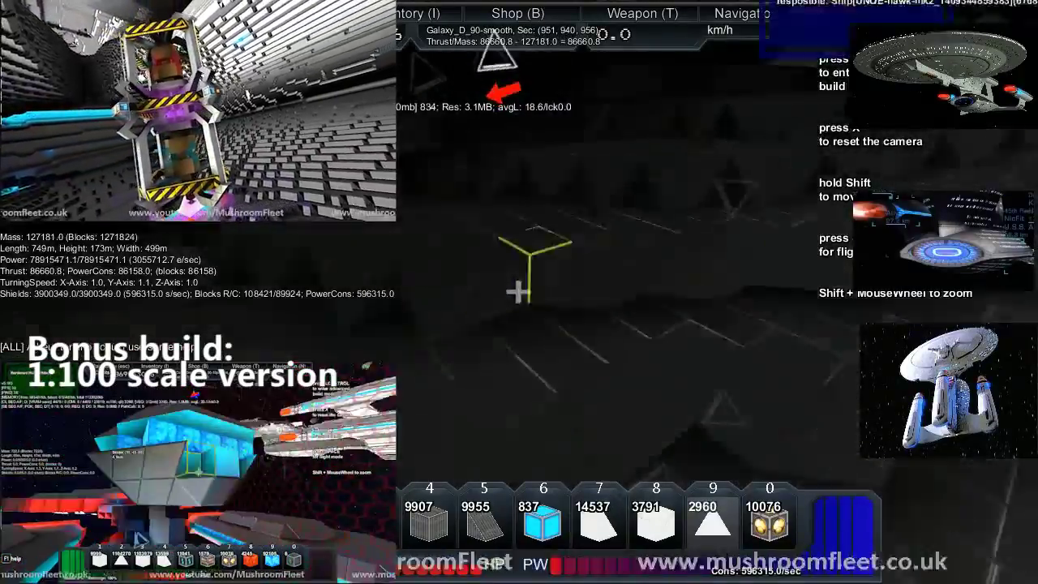
pyautogui.click(517, 292)
pyautogui.click(517, 292)
pyautogui.click(517, 292)
# Place the last white pieces on the hull edge and save the ship as blueprint GalaxyD-11-3
pyautogui.press('ctrl')
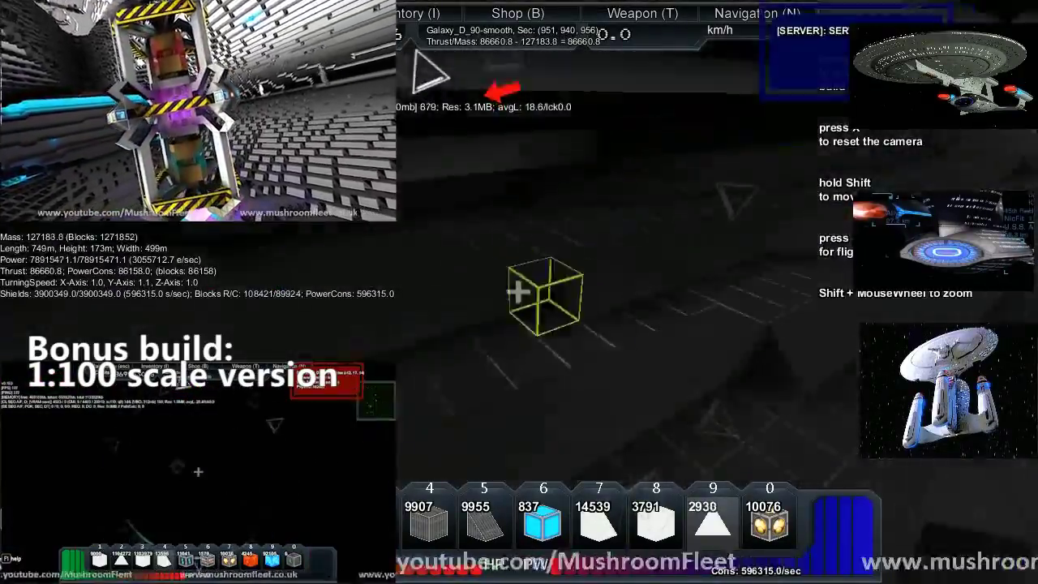
pyautogui.click(517, 291)
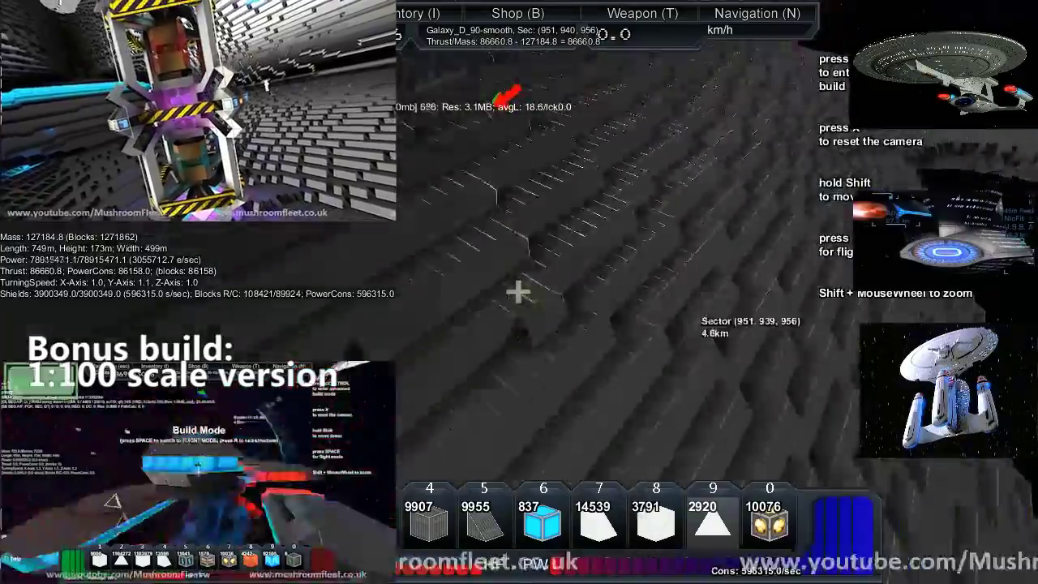
pyautogui.click(517, 291)
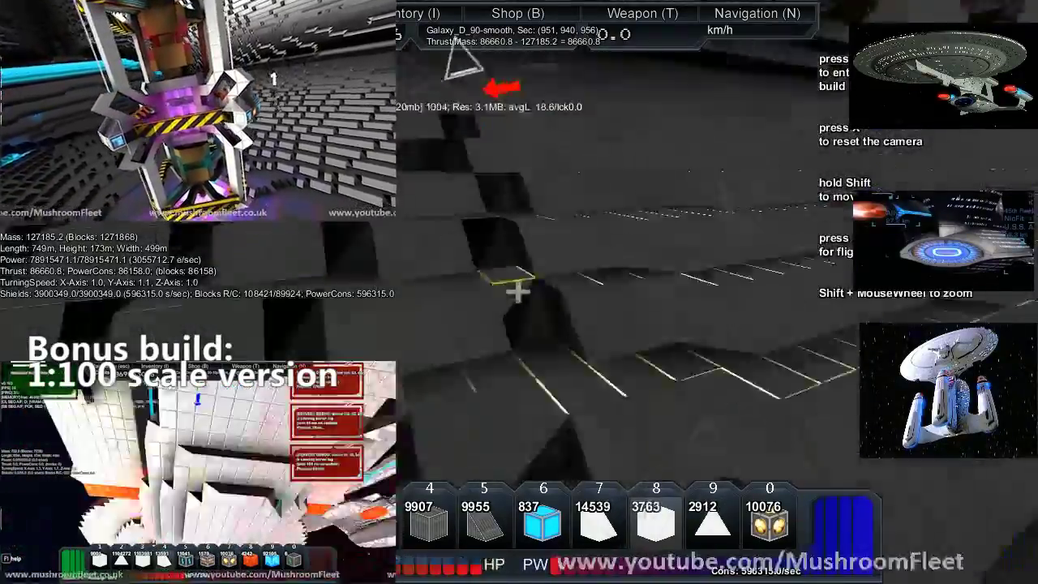
pyautogui.click(517, 291)
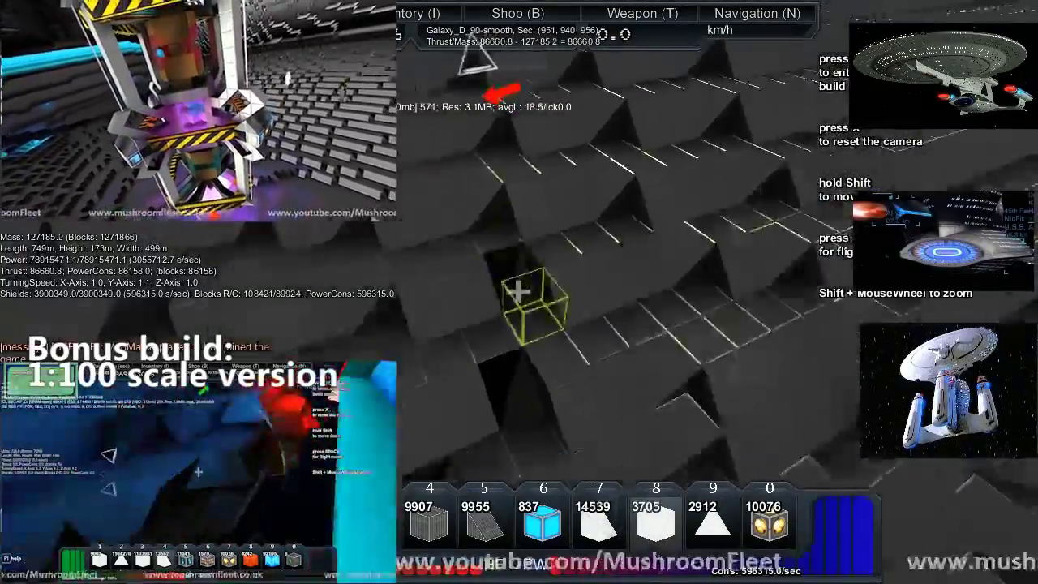
pyautogui.click(517, 292)
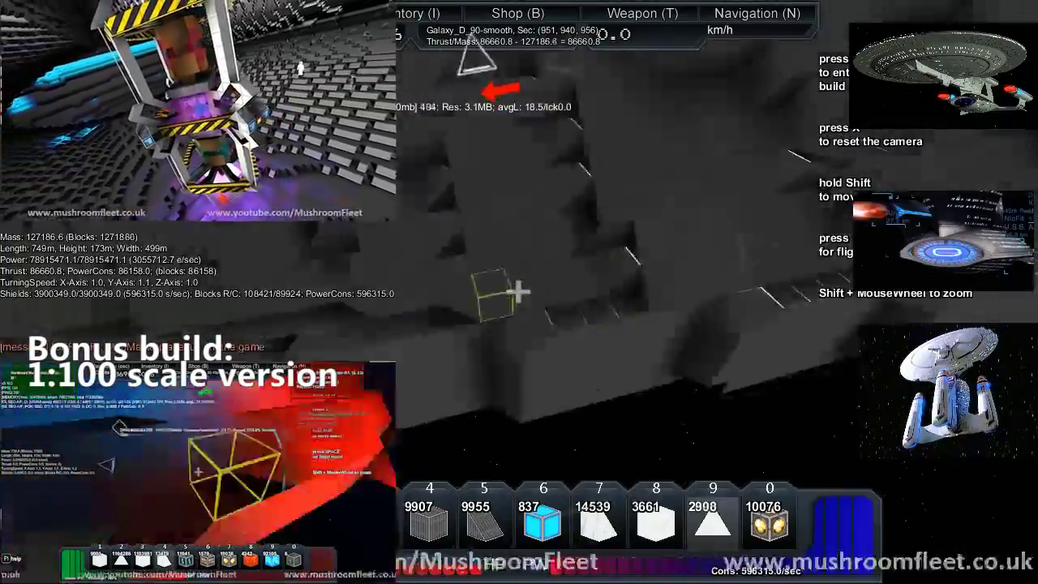
pyautogui.click(517, 292)
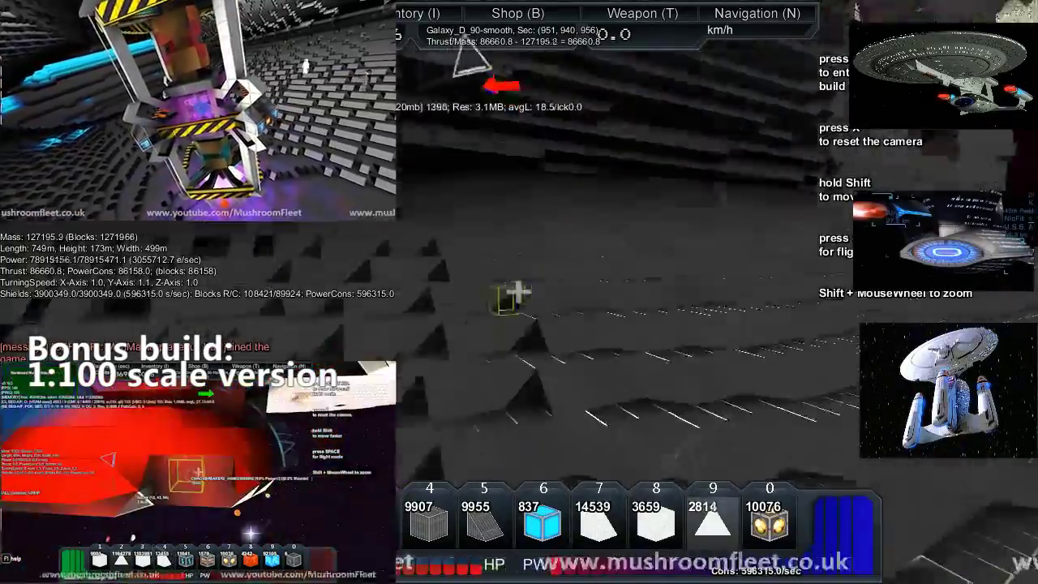
pyautogui.click(517, 292)
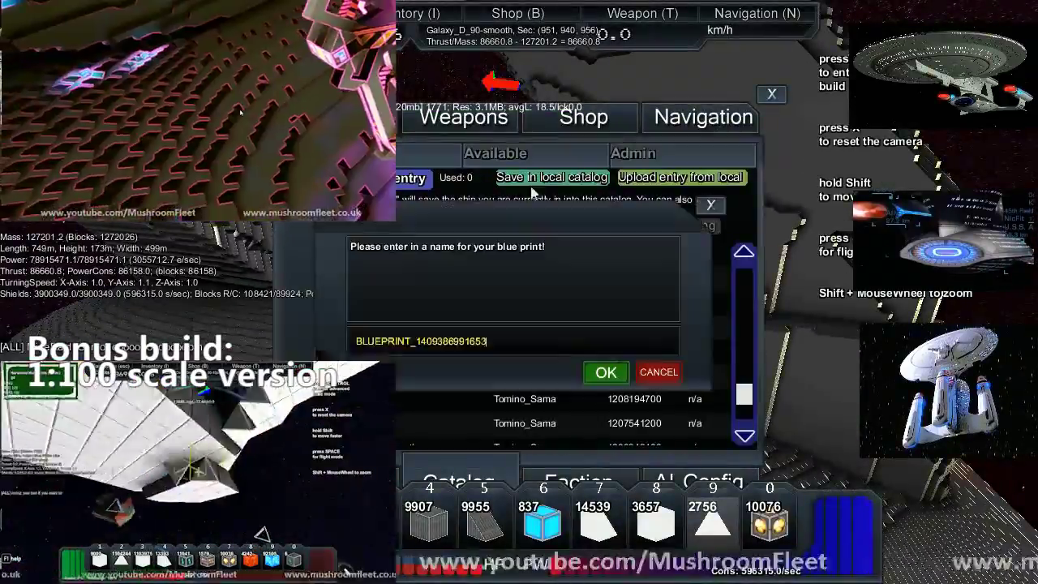
pyautogui.write('GalaxyD-11-3')
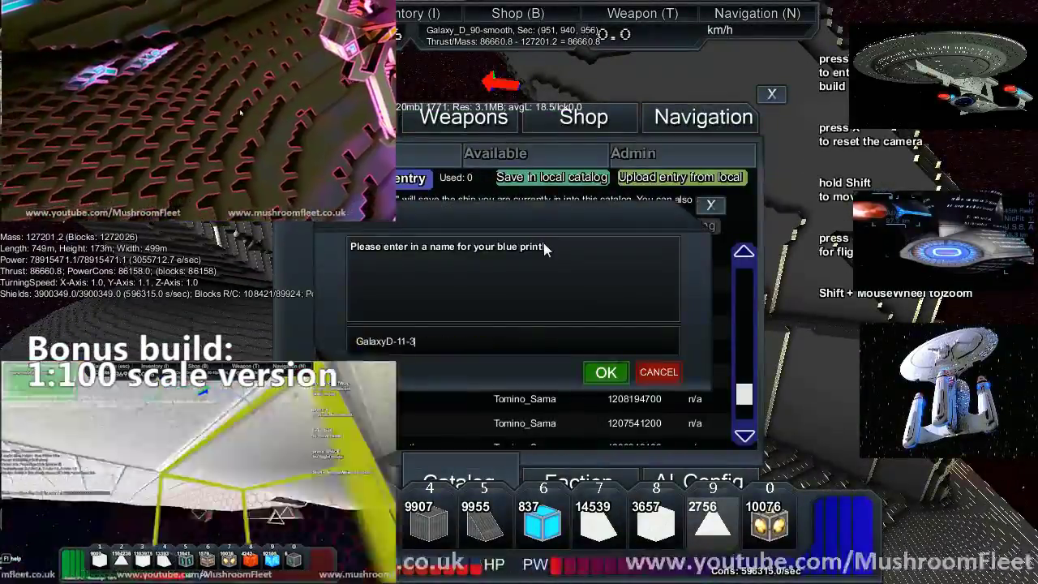
pyautogui.press('Return')
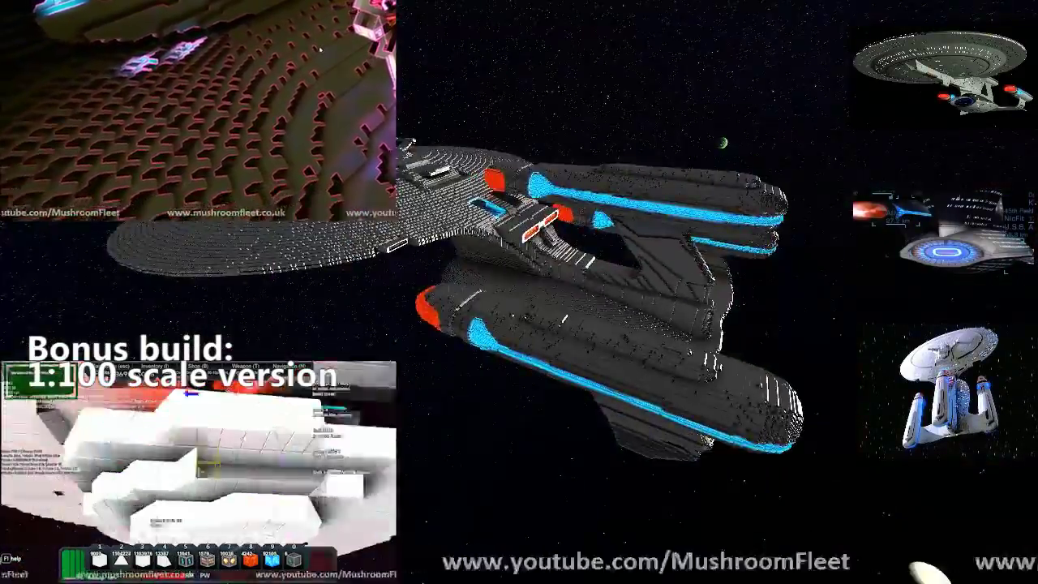